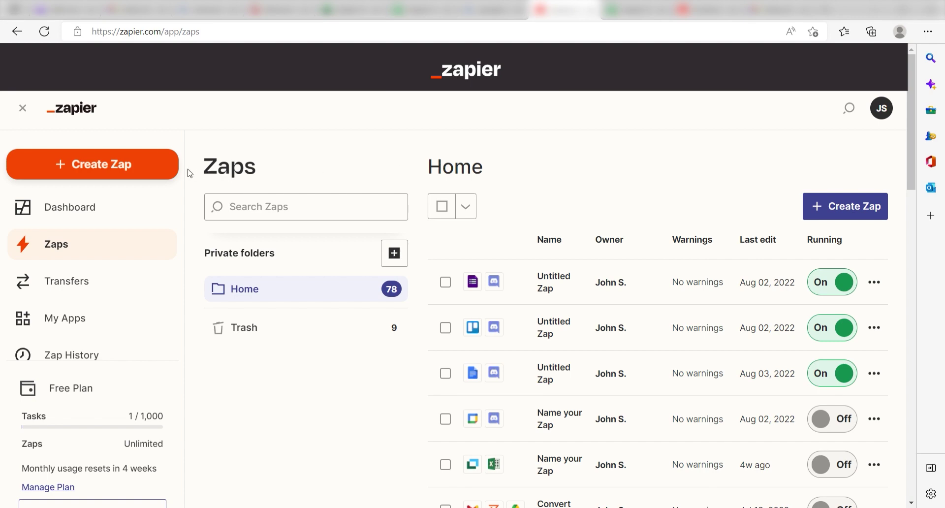
- Create a new Zap with Google Sheets as the trigger app and New Spreadsheet Row as its event
click(162, 175)
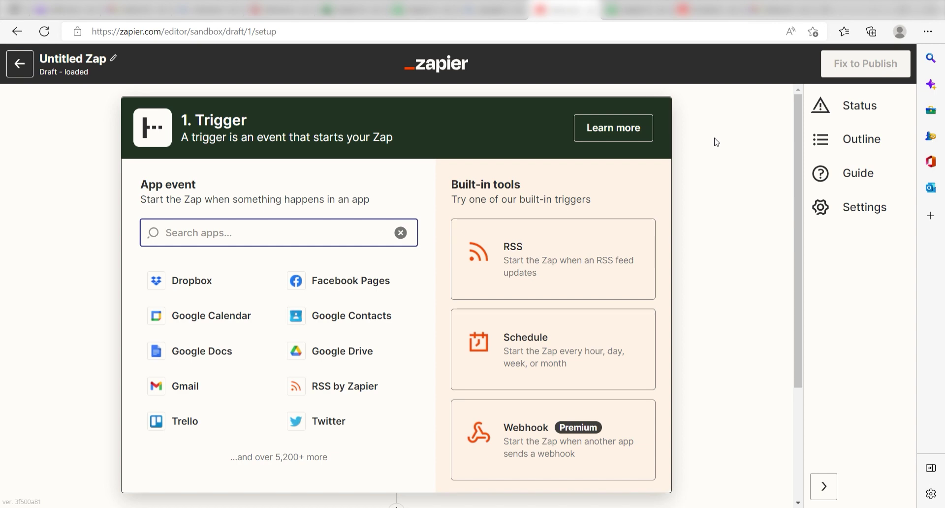
text(google sheets)
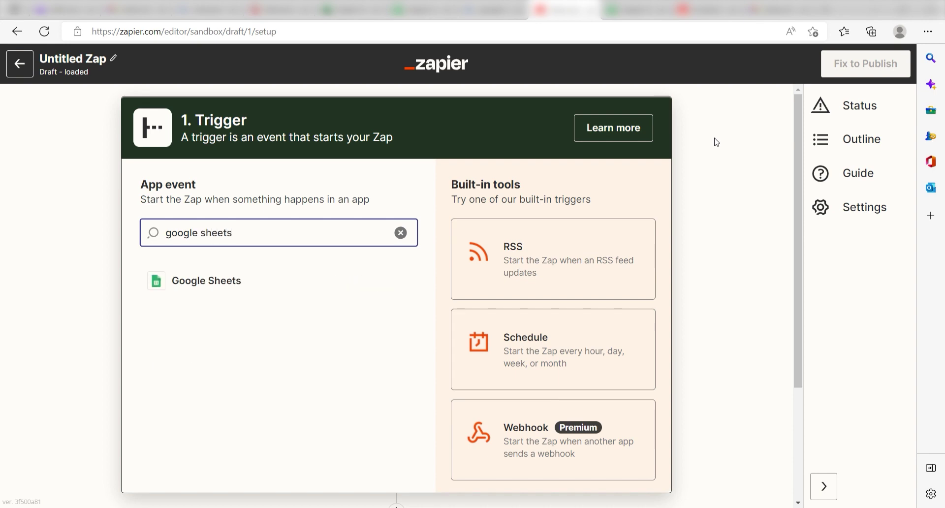
key(Return)
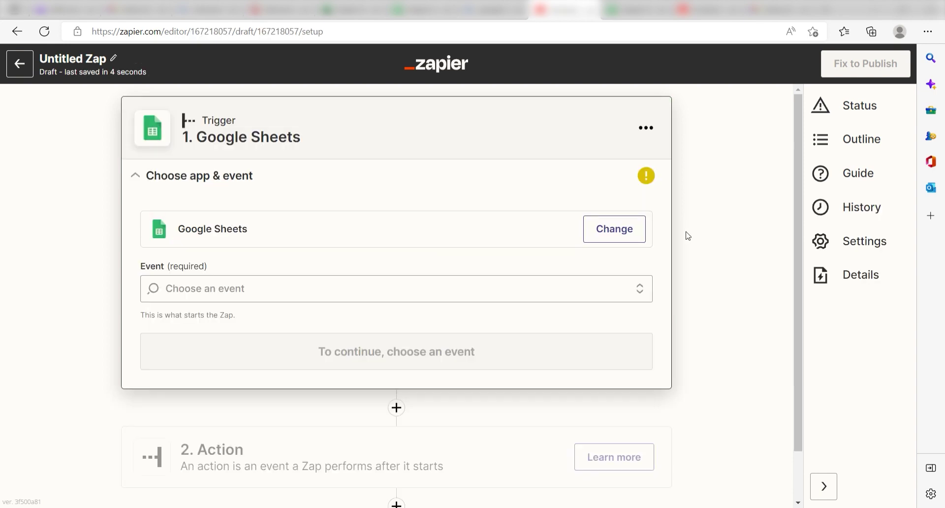
click(490, 294)
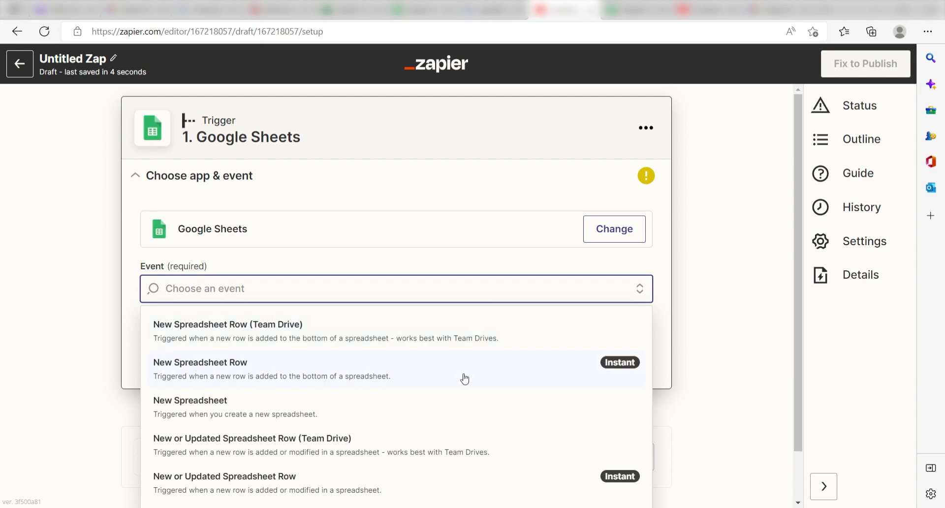
click(462, 376)
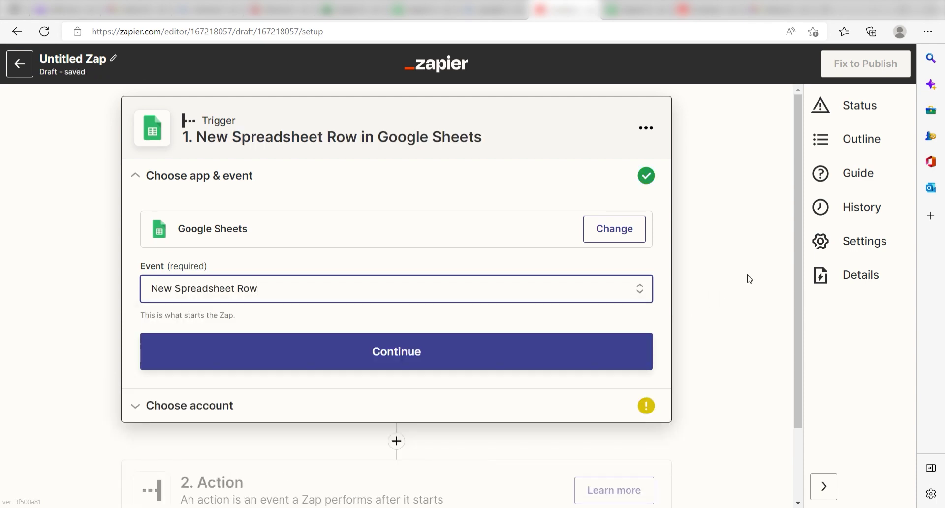
- Grant Zapier access to the Google account and accept it as the trigger's Google Sheets account
click(477, 361)
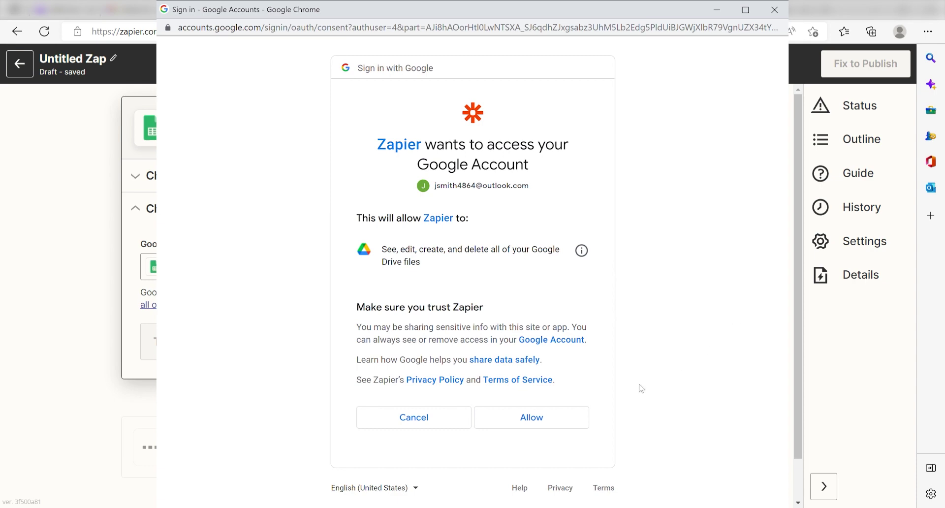
click(532, 417)
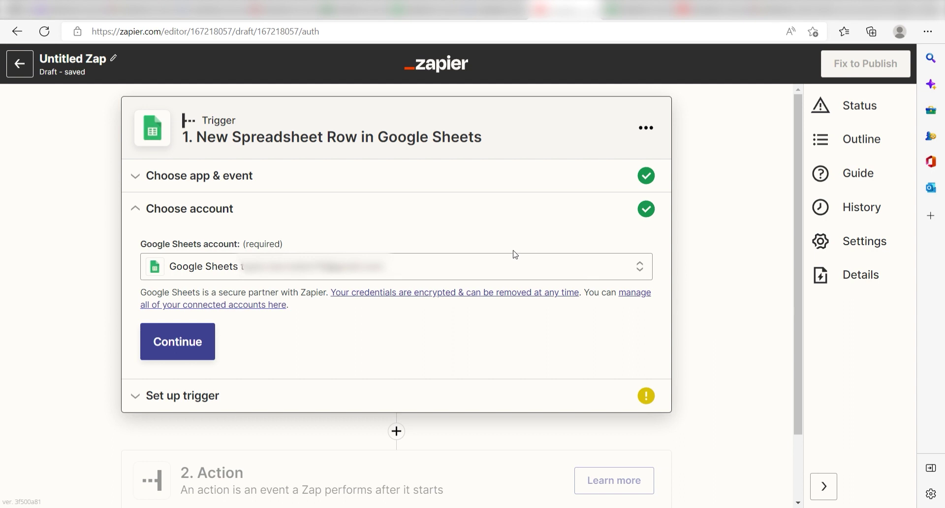
click(206, 348)
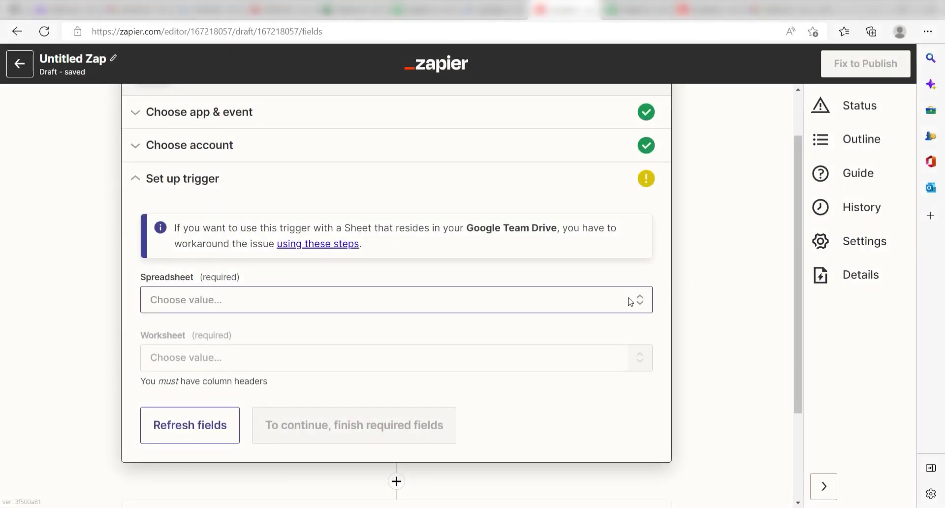
- Set the trigger's spreadsheet to Zapier Meeting List and choose its worksheet
click(634, 301)
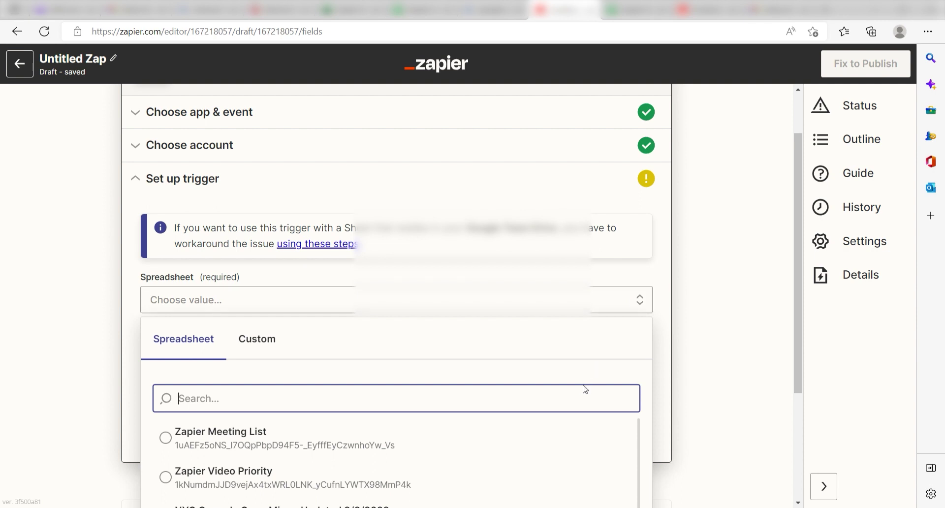
key(Down)
click(534, 378)
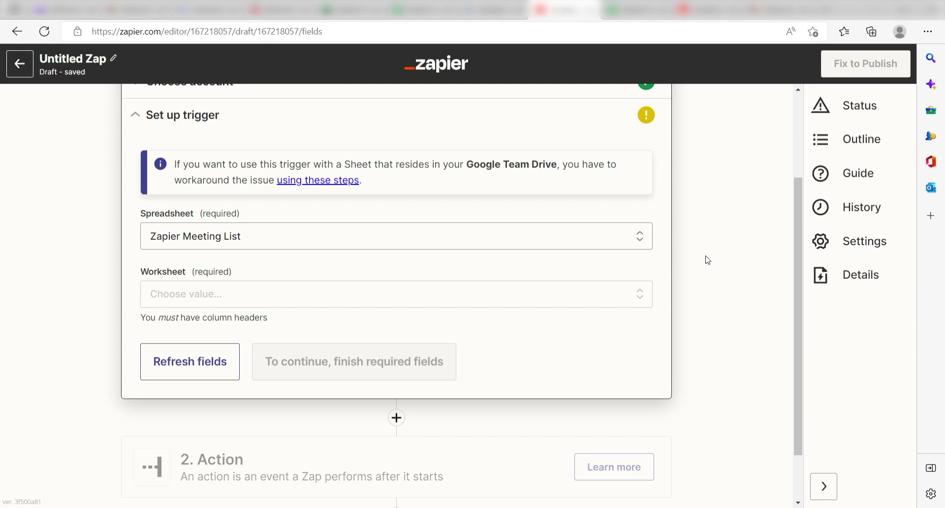
click(539, 306)
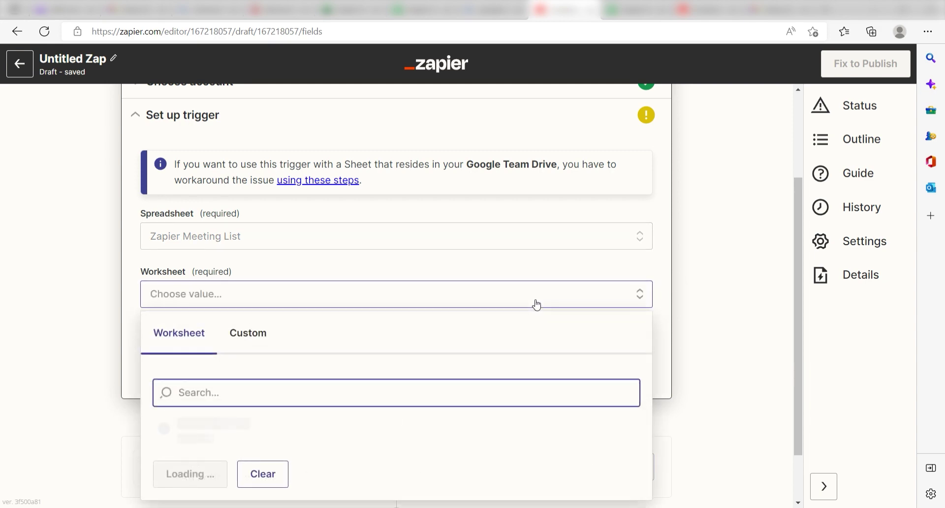
click(305, 431)
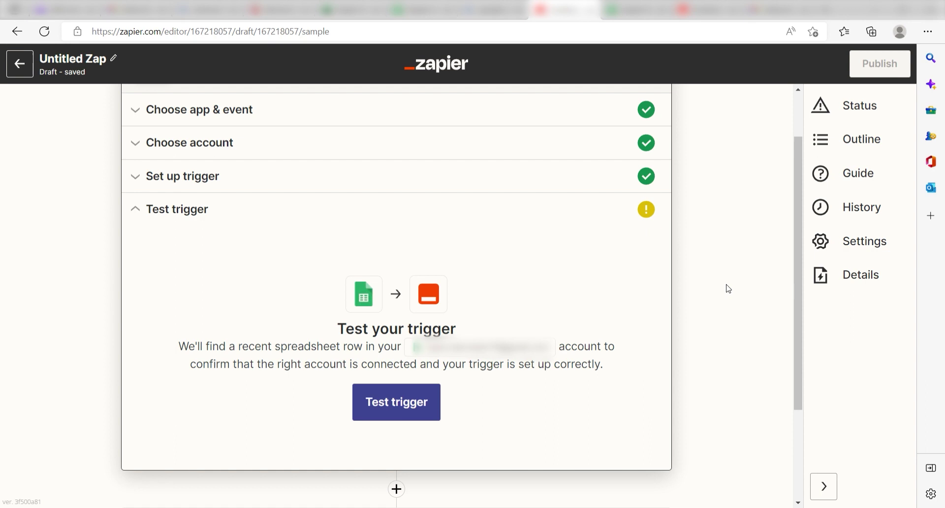
- Test the Google Sheets trigger and continue to the action with the sample spreadsheet row
click(372, 401)
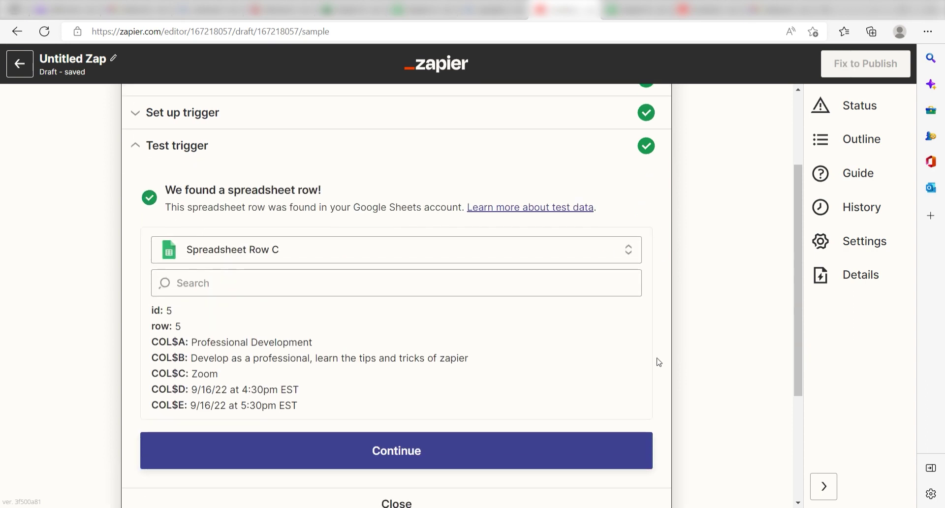
click(429, 461)
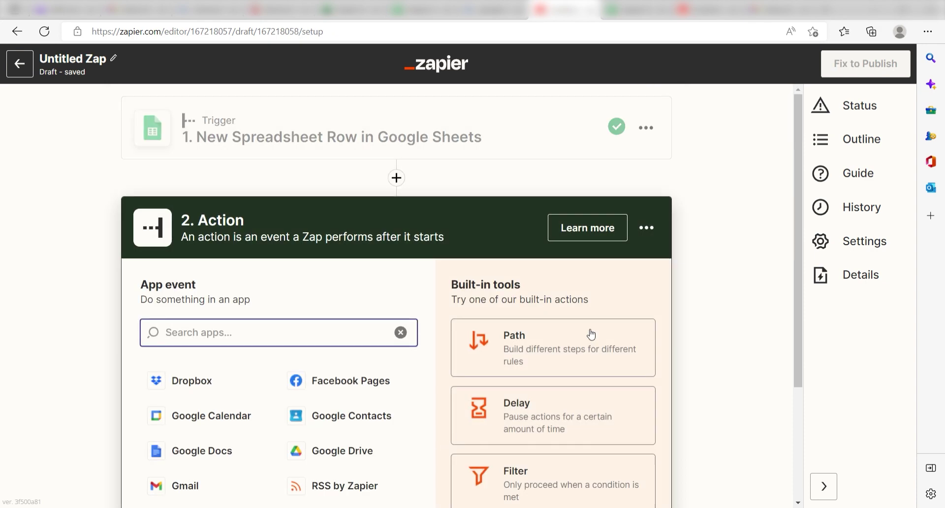
- Set the action app to Google Calendar with Create Detailed Event as its event
text(go)
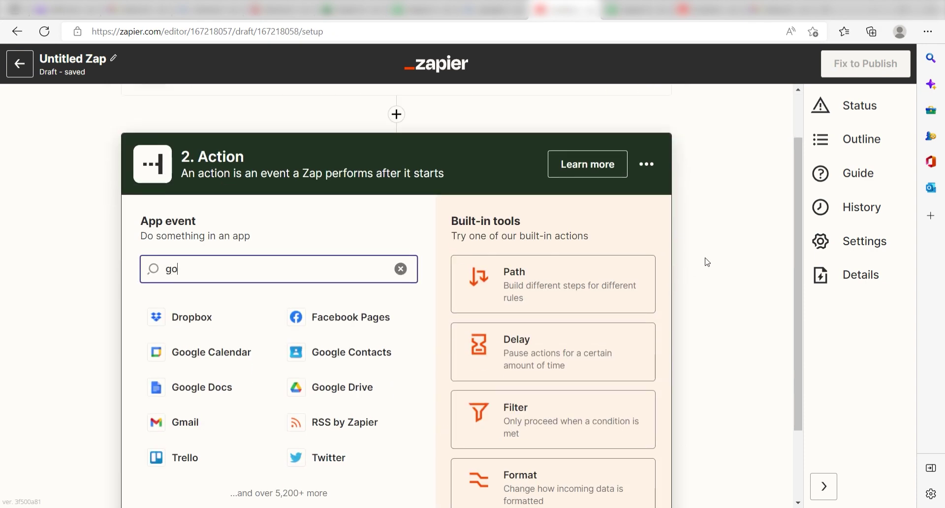
text(ogle calendar)
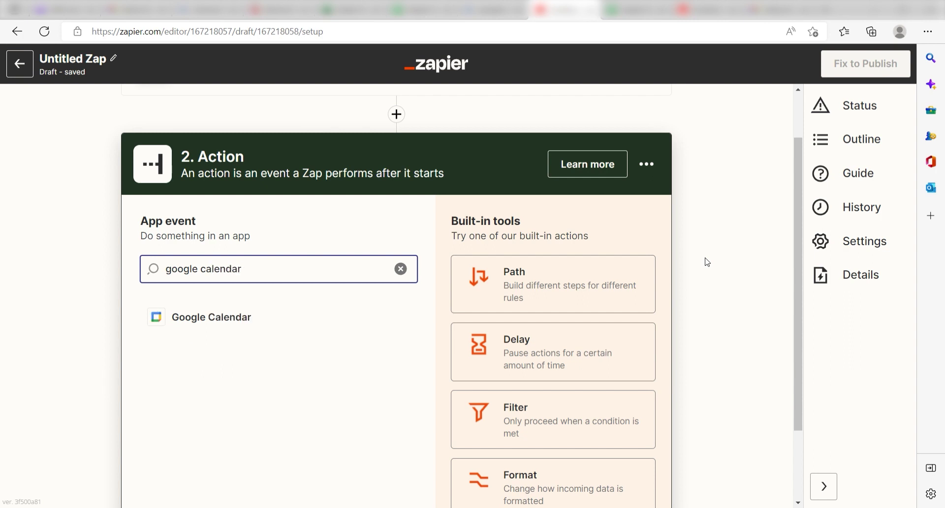
click(241, 326)
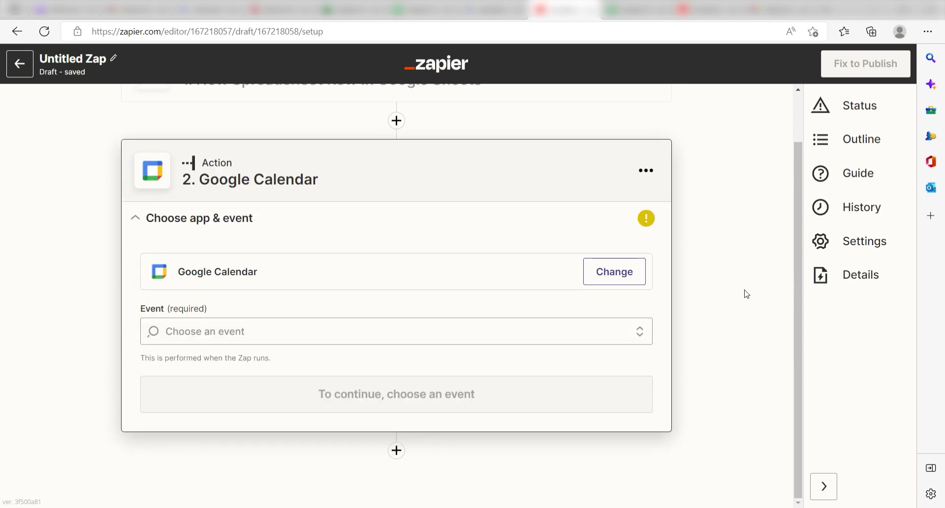
click(577, 339)
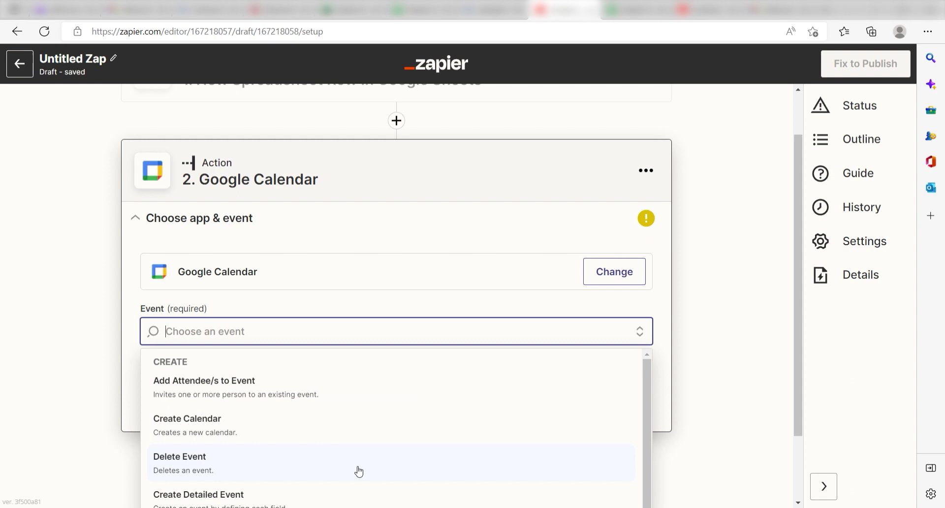
click(331, 498)
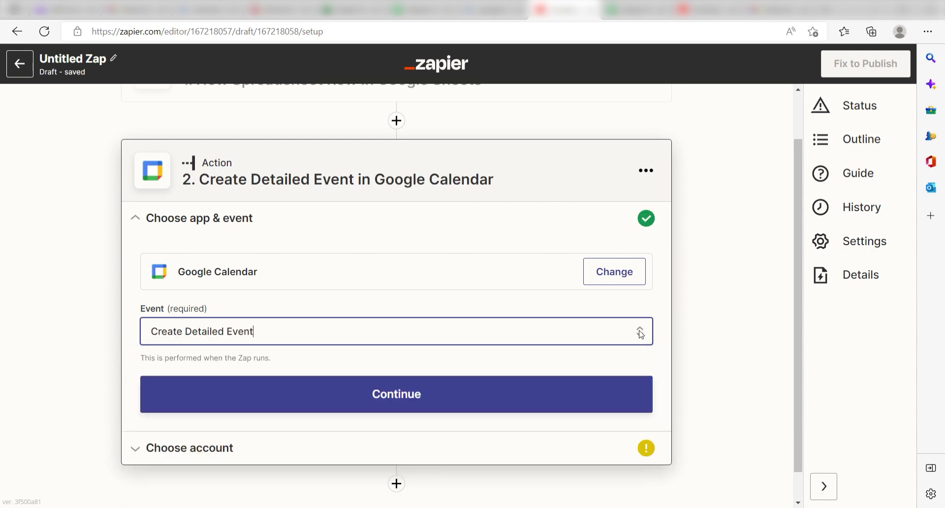
click(484, 397)
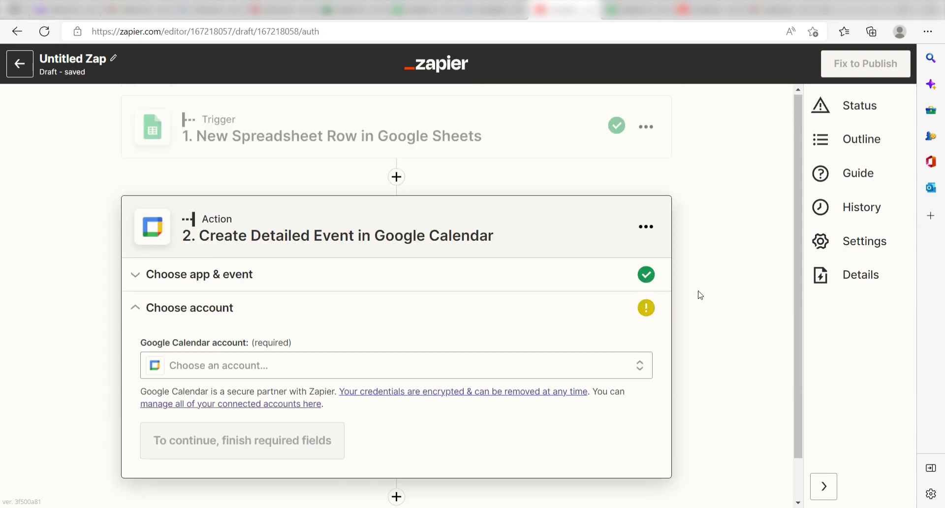
- Select the existing Google Calendar account for the action and grant Zapier access to it
scroll(698, 293, down, 1)
click(614, 325)
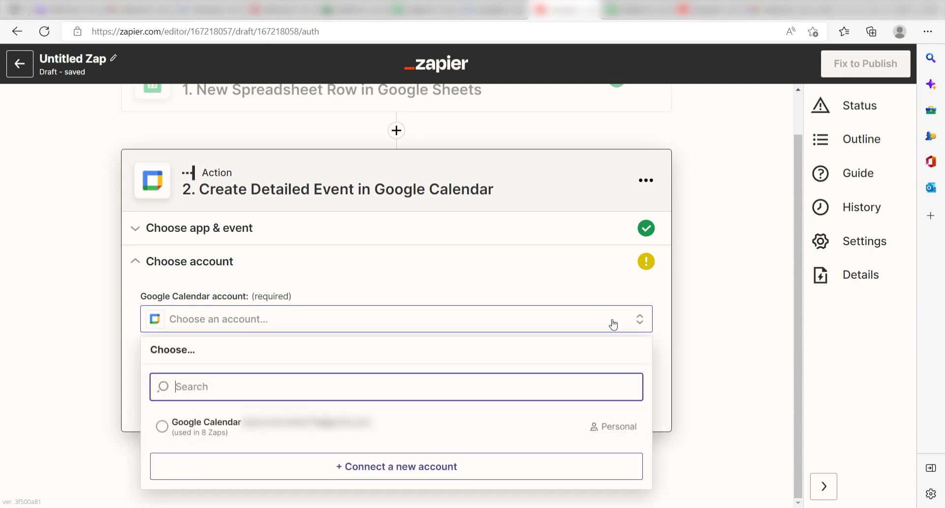
click(532, 436)
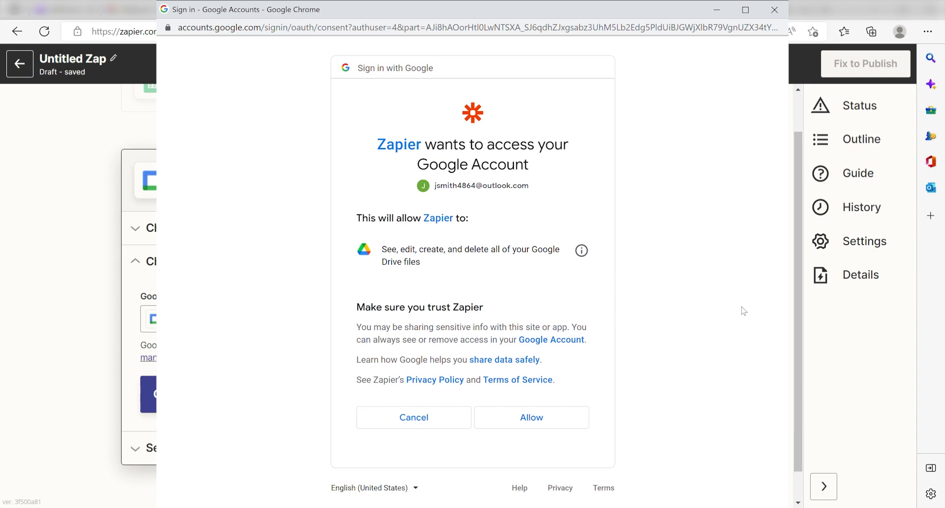
click(541, 417)
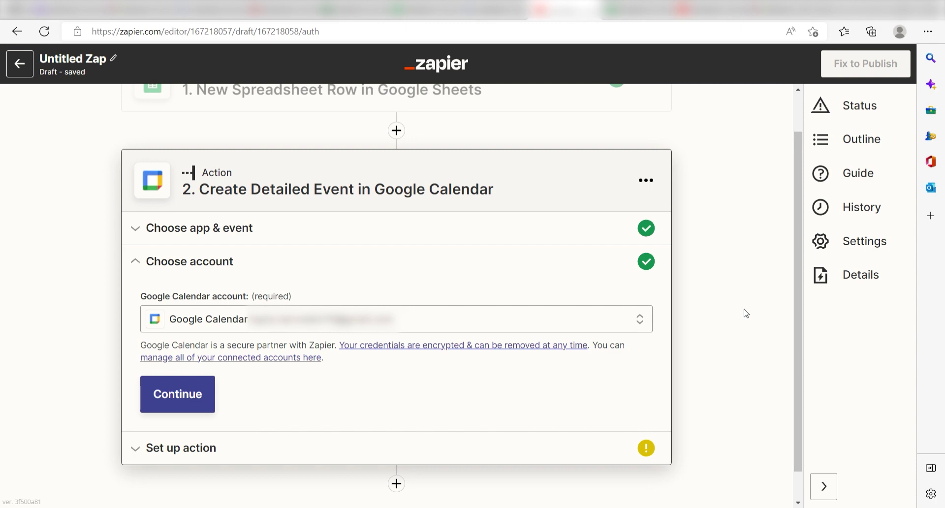
click(194, 397)
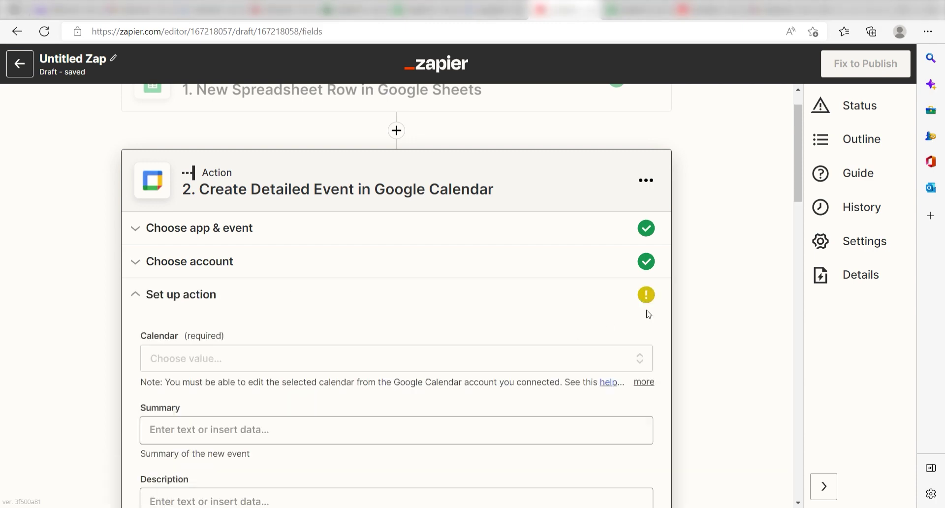
- Choose the account's first listed calendar as the one that receives the new events
scroll(723, 295, down, 3)
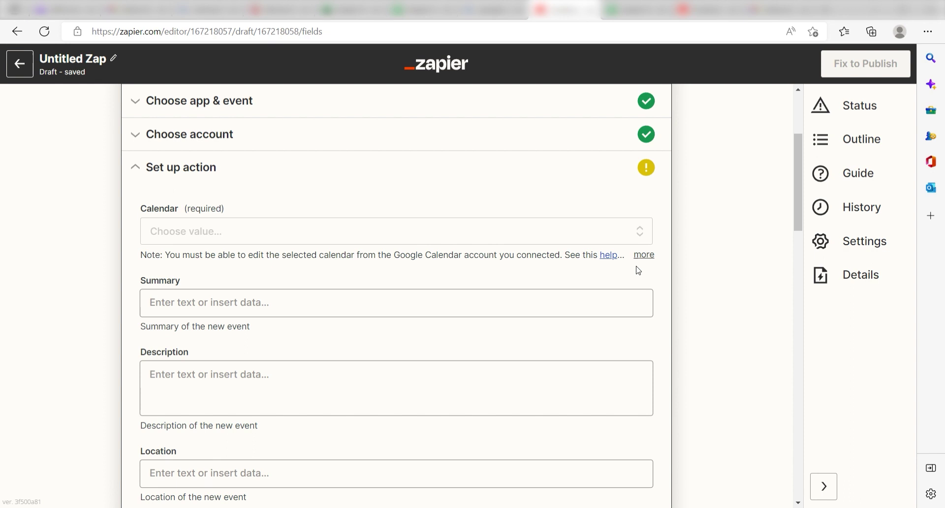
click(583, 233)
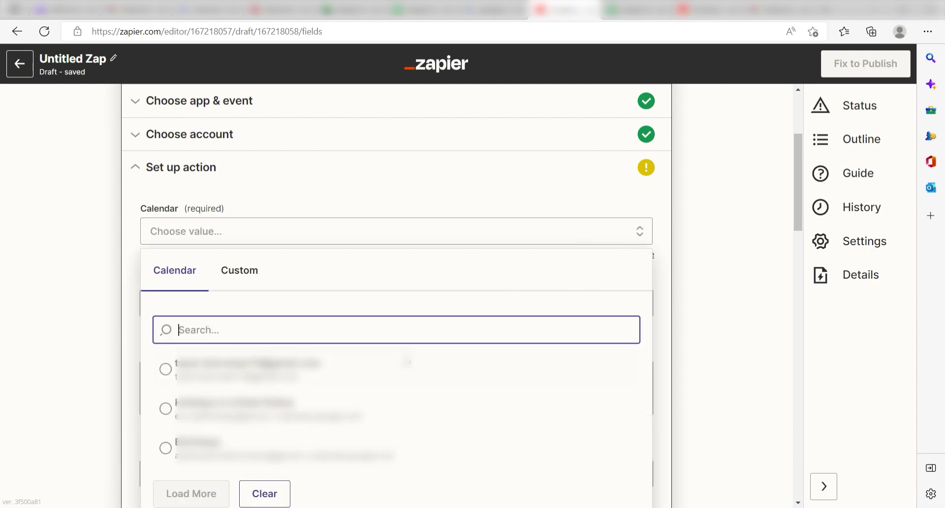
click(407, 363)
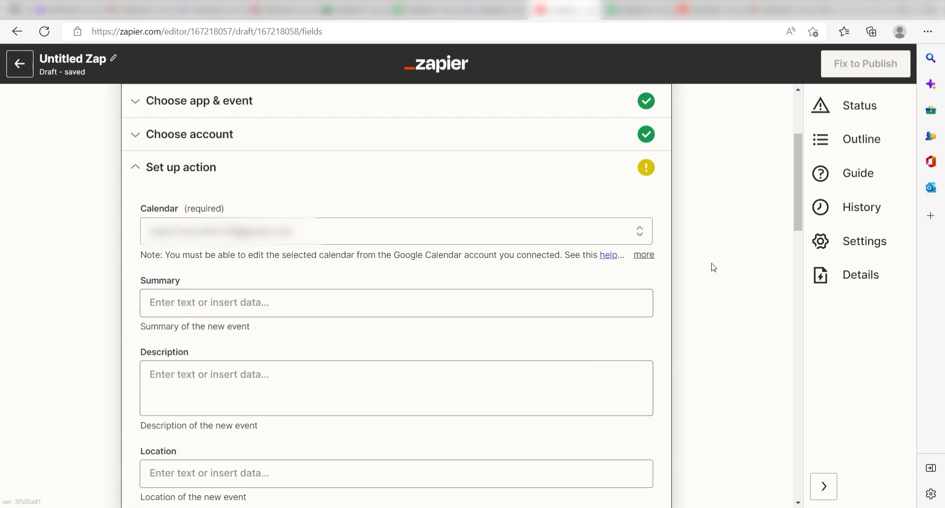
- Map the event's Summary field to the Summary column from the spreadsheet row
scroll(714, 268, down, 1)
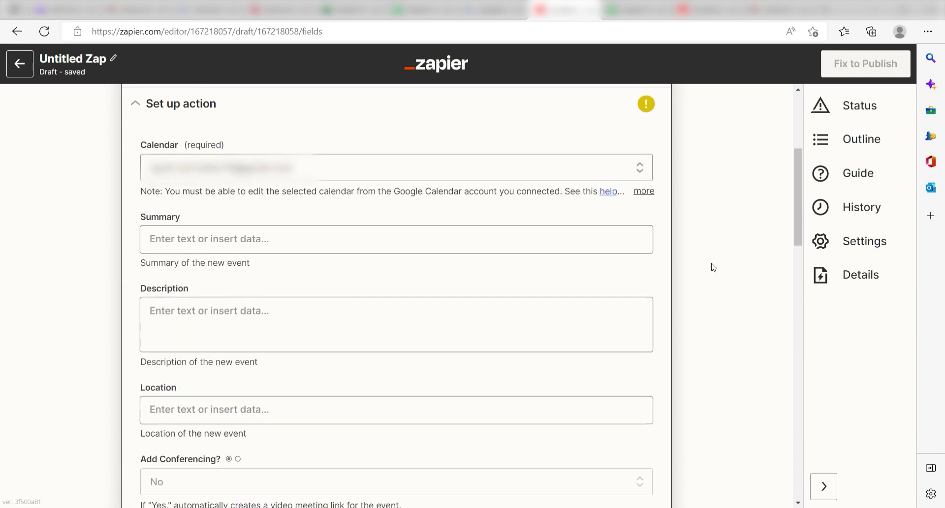
click(407, 247)
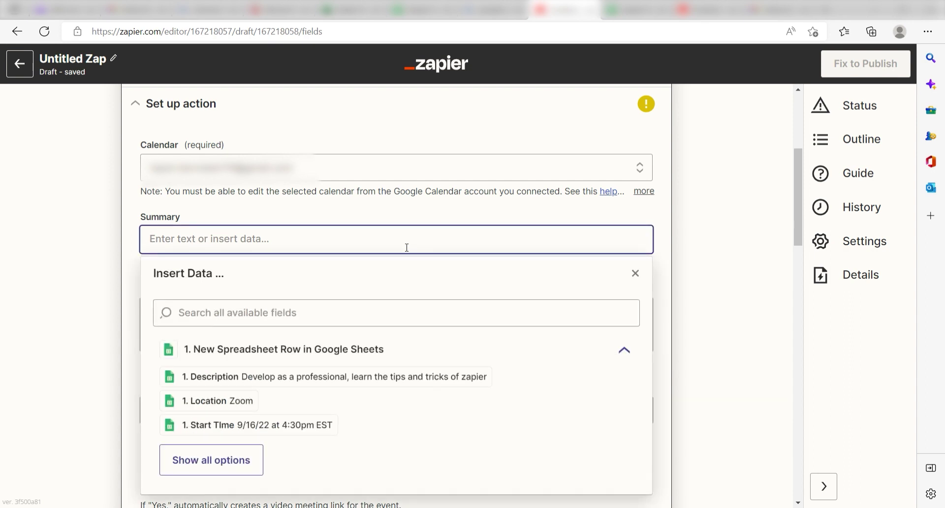
click(243, 453)
scroll(287, 423, down, 1)
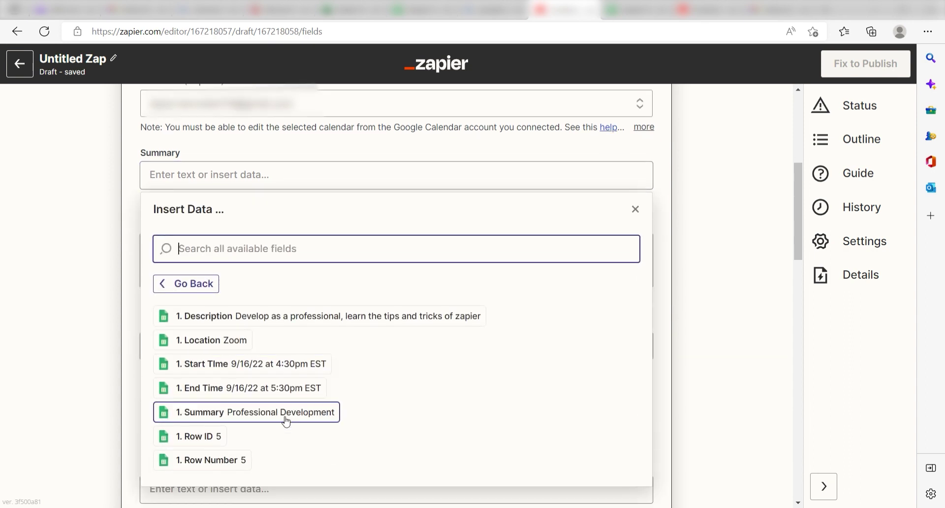
click(286, 416)
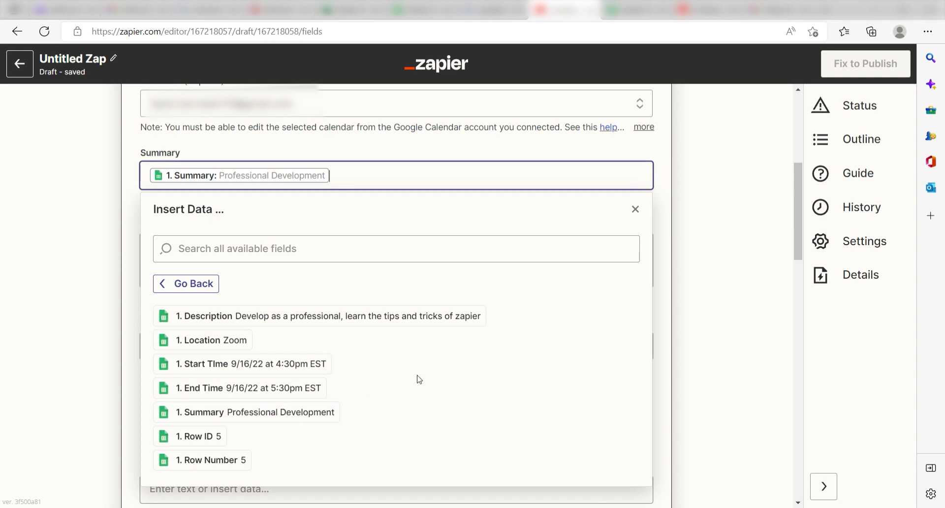
click(718, 312)
- Map the event's Description and Location fields to the spreadsheet row's Description and Location data
click(374, 261)
click(303, 411)
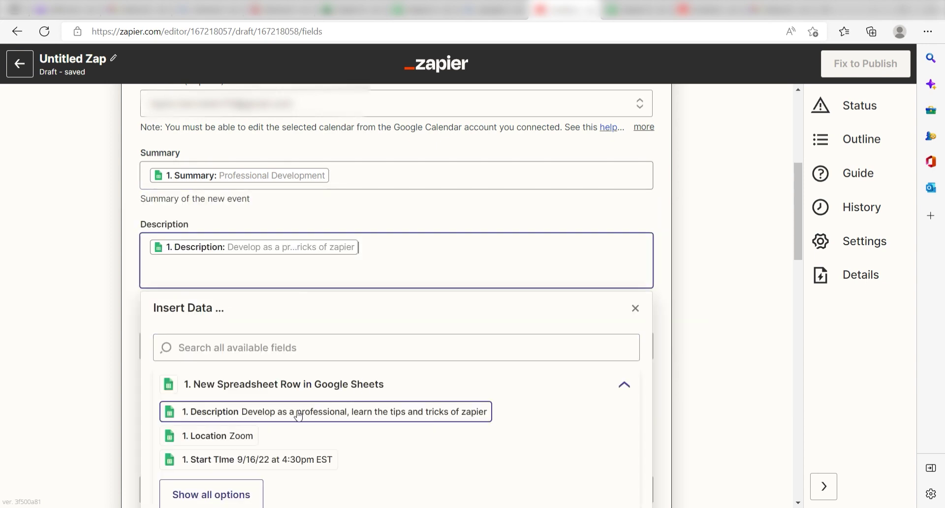
click(708, 309)
click(345, 341)
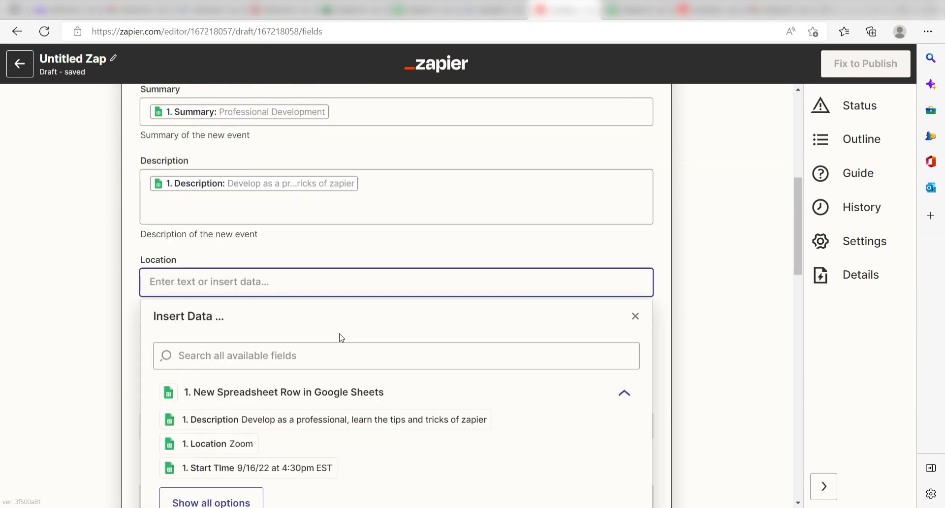
click(240, 444)
click(703, 291)
- Map Start Date & Time to the row's Start Time and End Date & Time to its End Time
scroll(370, 303, down, 3)
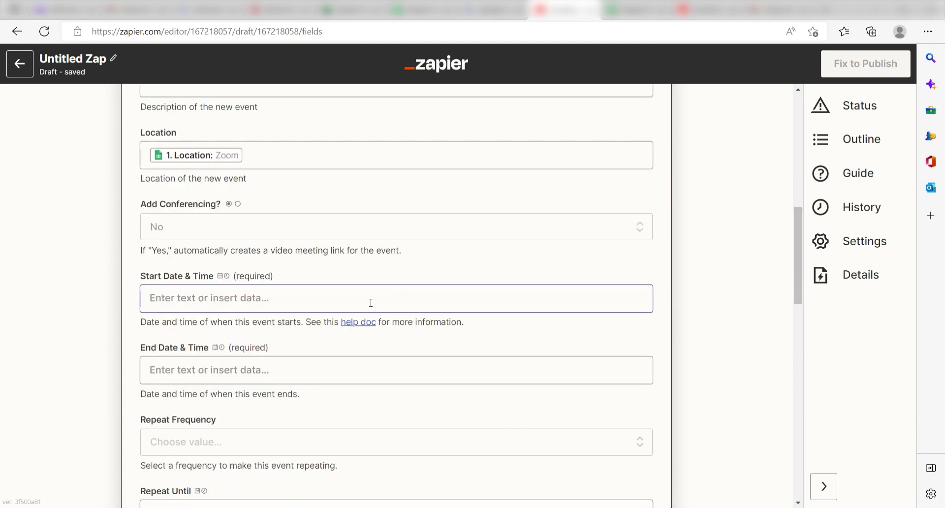
click(371, 303)
click(290, 419)
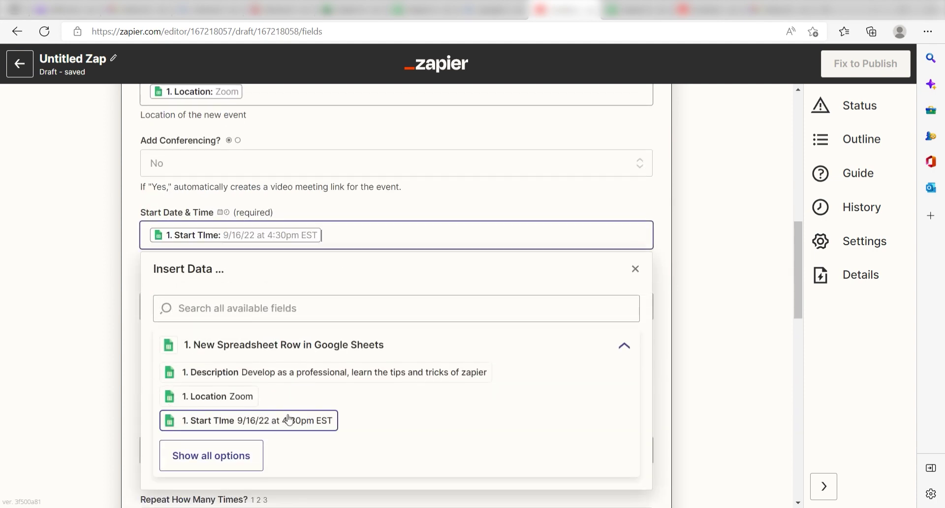
key(Tab)
click(252, 391)
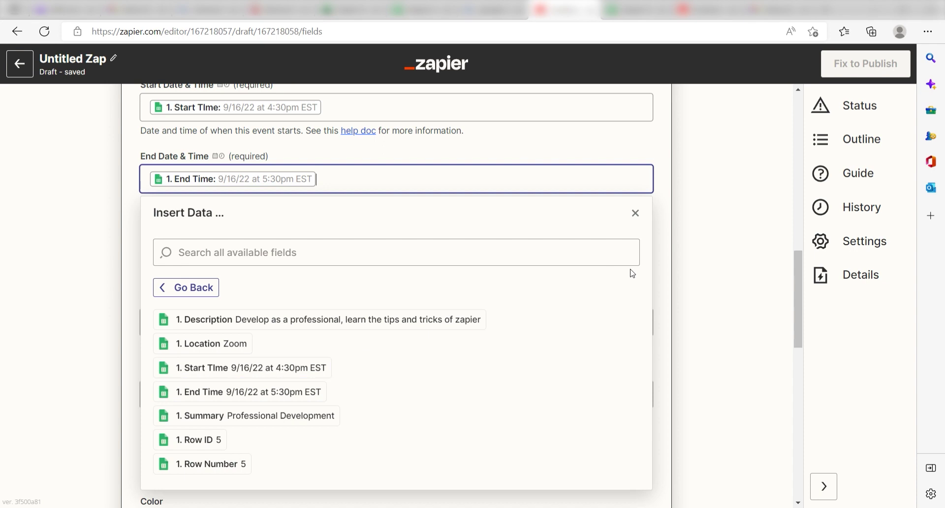
click(696, 253)
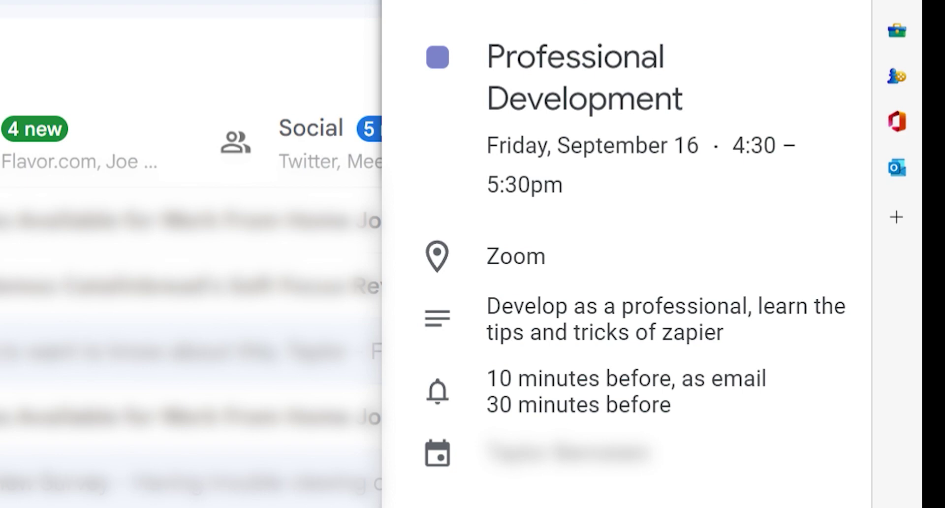
- Switch to the untitled Google Sheets spreadsheet and fill the range A1:O32 with "Learn Zapier!!"
drag(867, 140, 869, 484)
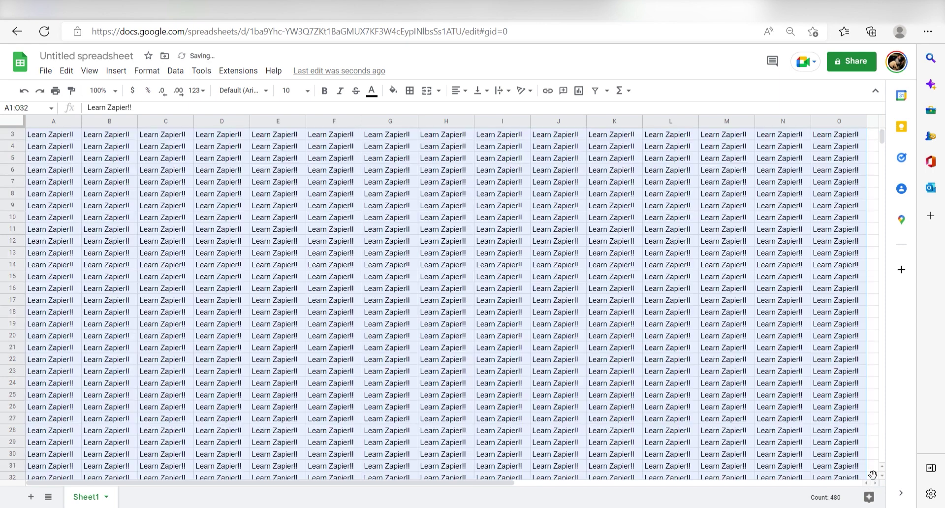